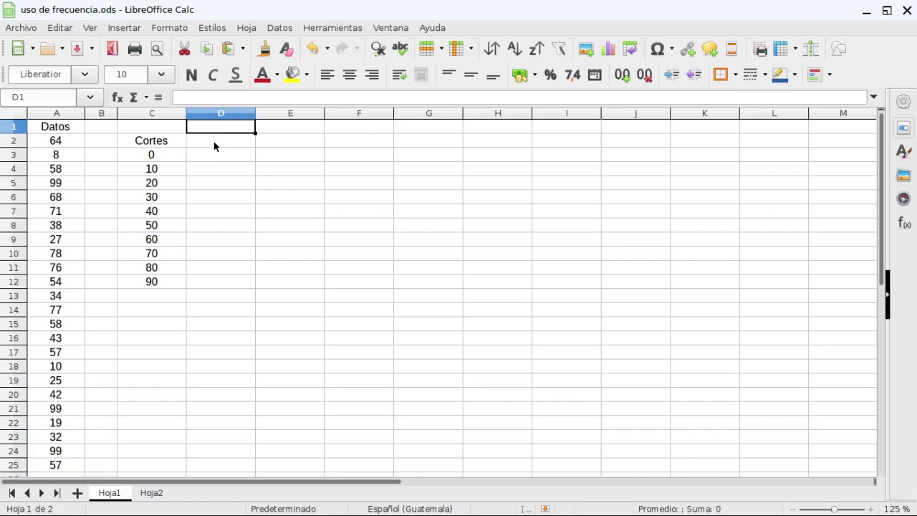
- Start the FRECUENCIA function in cell D2 by finding it in the function wizard
{"action": "left_click", "coordinate": [214, 147]}
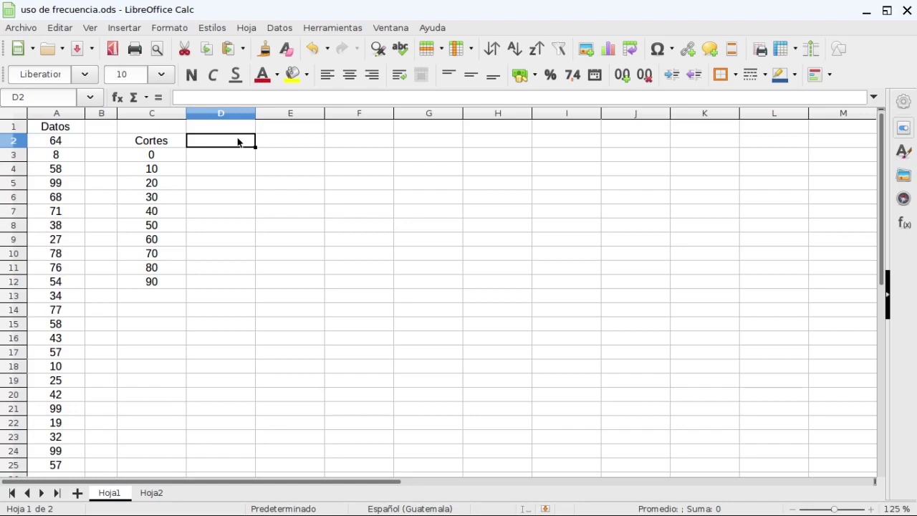
{"action": "left_click", "coordinate": [118, 98]}
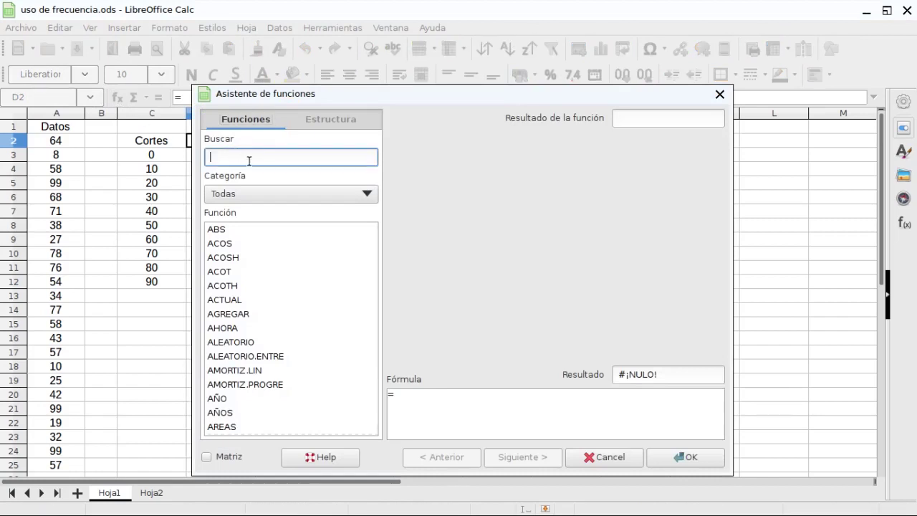
{"action": "type", "text": "frw"}
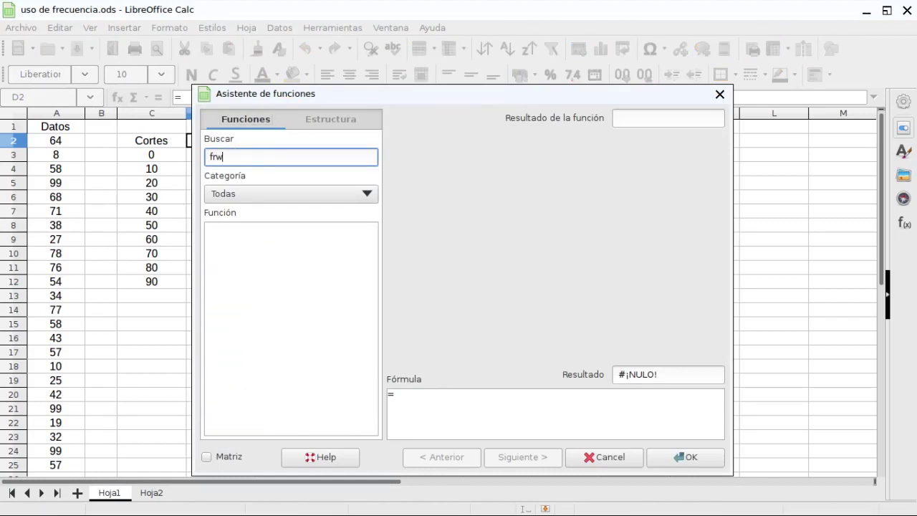
{"action": "key", "text": "BackSpace"}
{"action": "type", "text": "e"}
{"action": "left_click", "coordinate": [245, 231]}
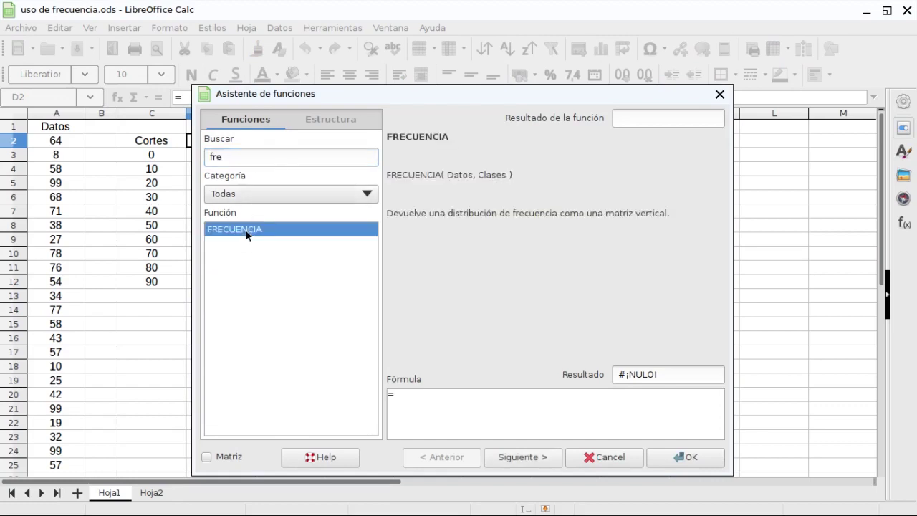
{"action": "double_click", "coordinate": [245, 231]}
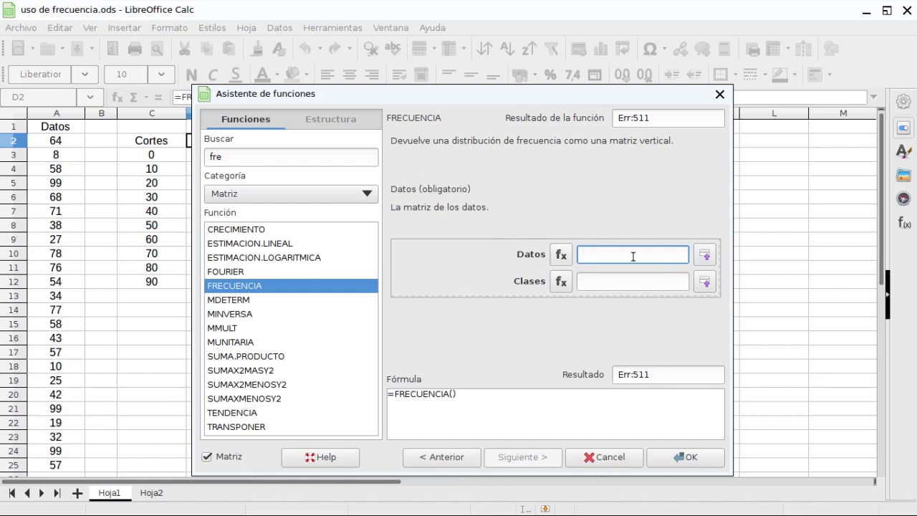
- Set the FRECUENCIA arguments to data A2:A25 and classes C3:C12, and insert it as an array formula
{"action": "left_click", "coordinate": [704, 256]}
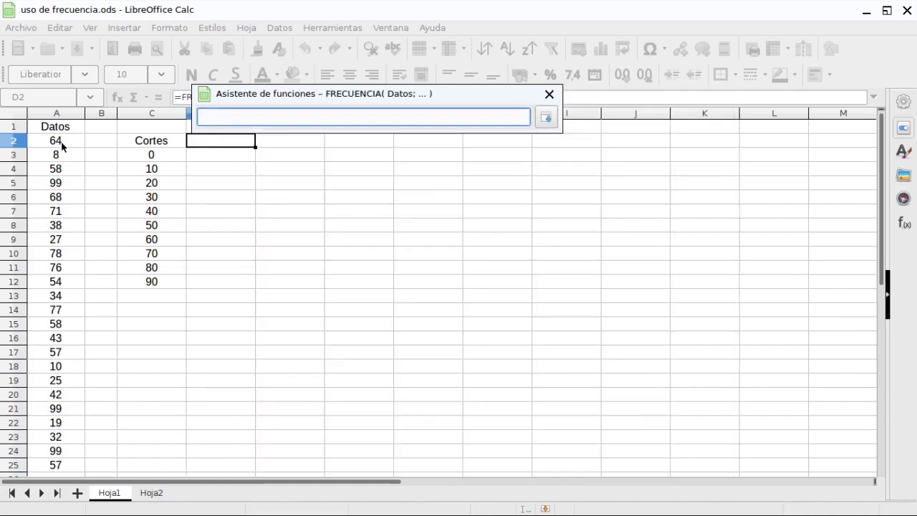
{"action": "left_click", "coordinate": [60, 141]}
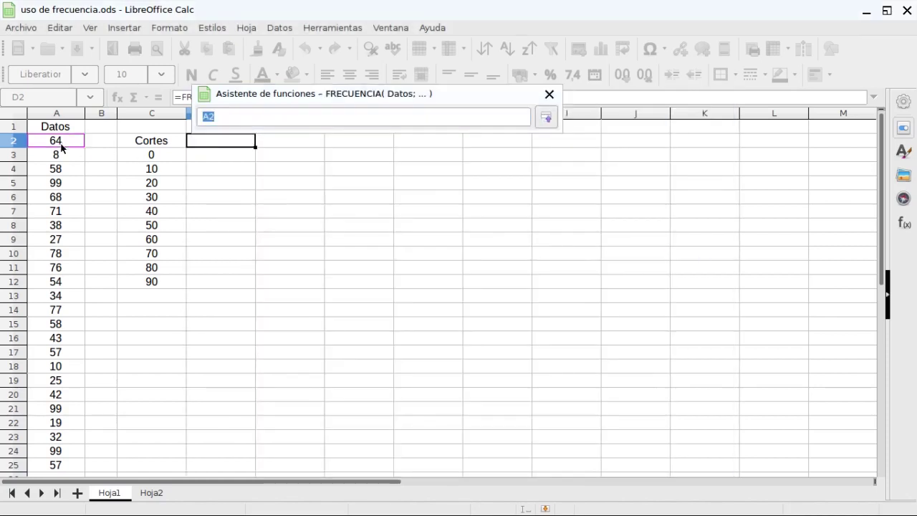
{"action": "key", "text": "ctrl+shift+Down"}
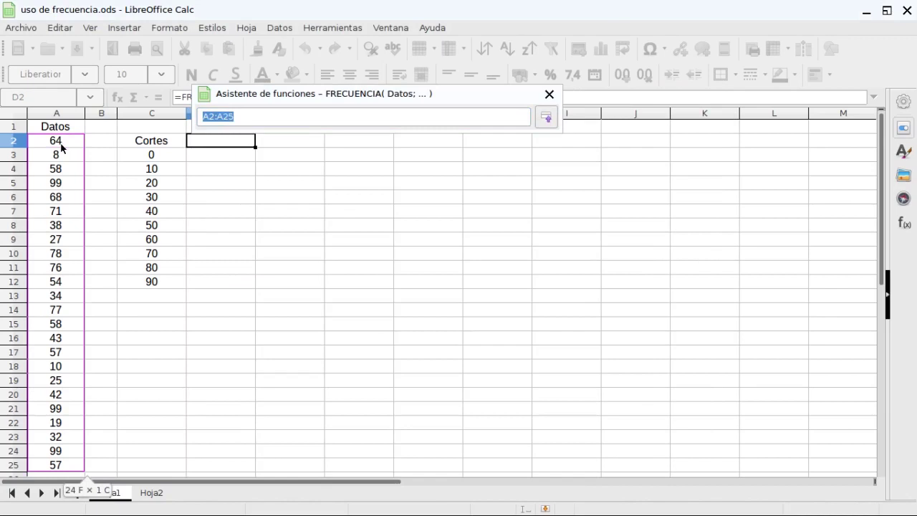
{"action": "left_click", "coordinate": [547, 118]}
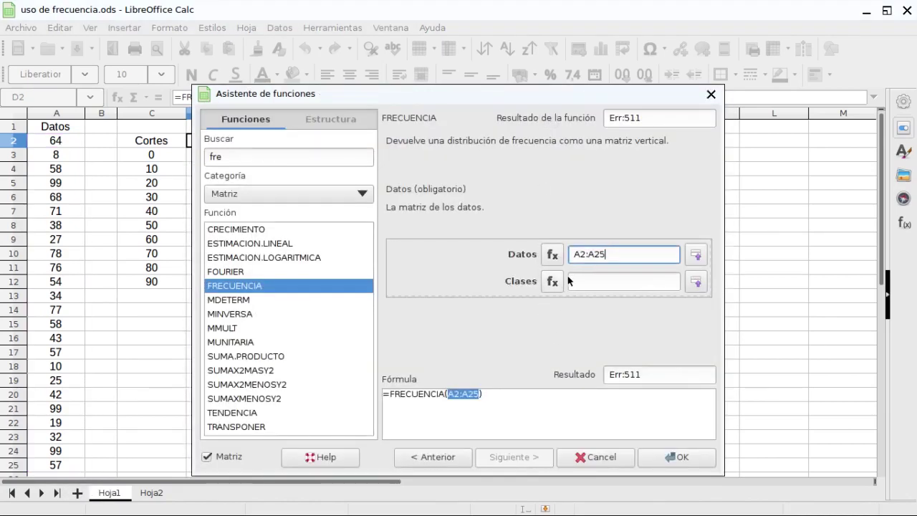
{"action": "left_click", "coordinate": [696, 282]}
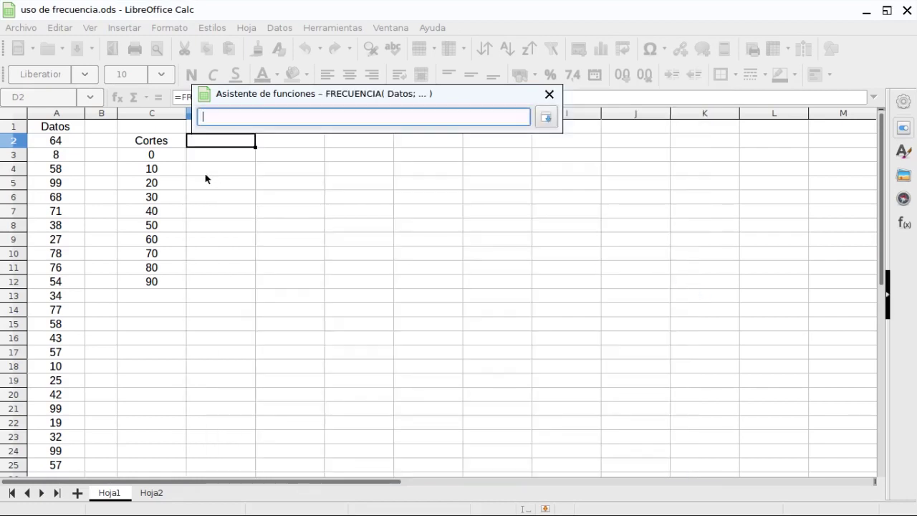
{"action": "left_click_drag", "start_coordinate": [163, 153], "coordinate": [163, 283]}
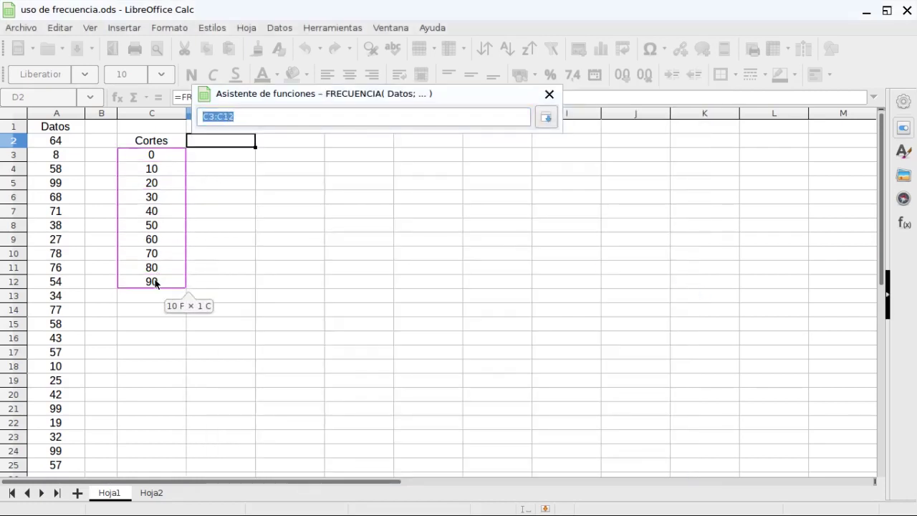
{"action": "left_click", "coordinate": [546, 119]}
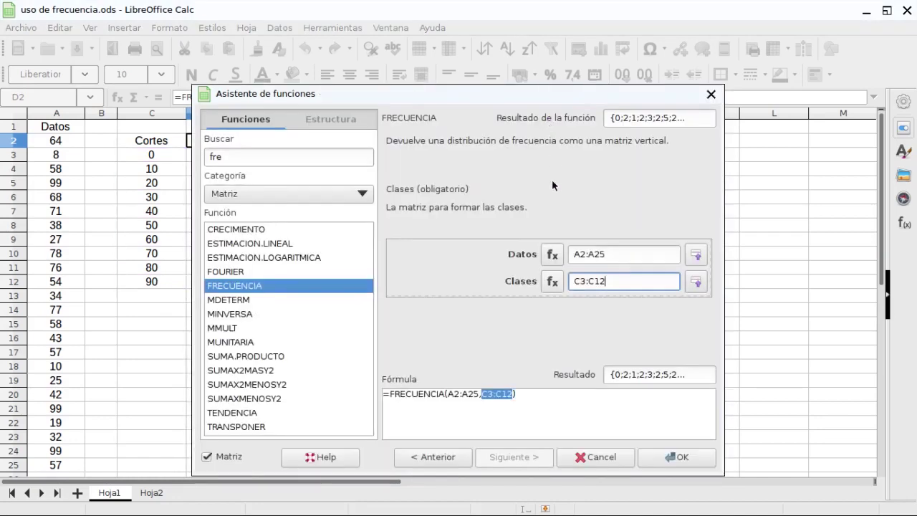
{"action": "left_click", "coordinate": [682, 457]}
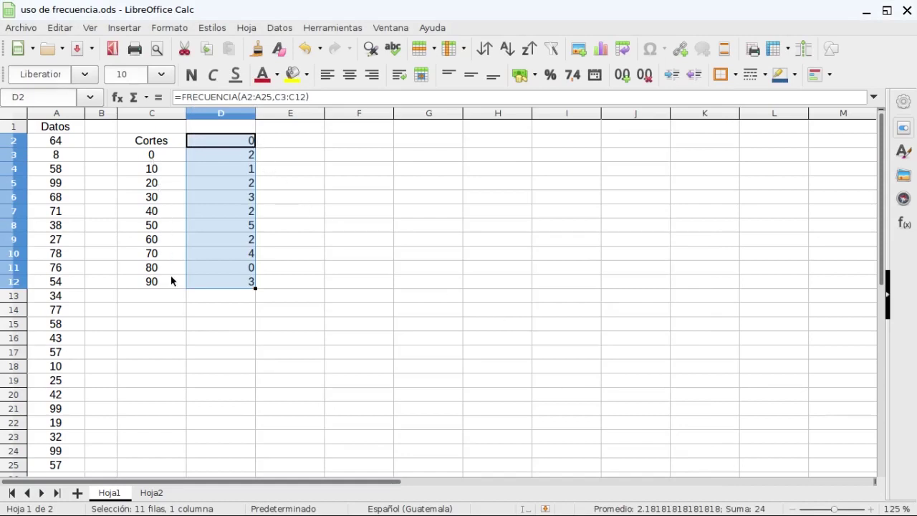
{"action": "left_click", "coordinate": [219, 296]}
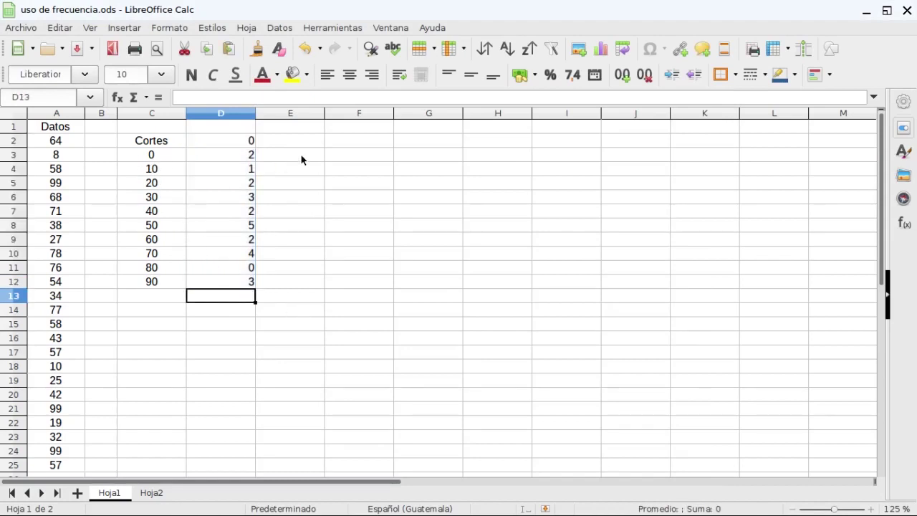
- Enter the interval labels in steps of ten, from 0 - 9 to 90 - 99, in cells F3:F12
{"action": "left_click", "coordinate": [344, 156]}
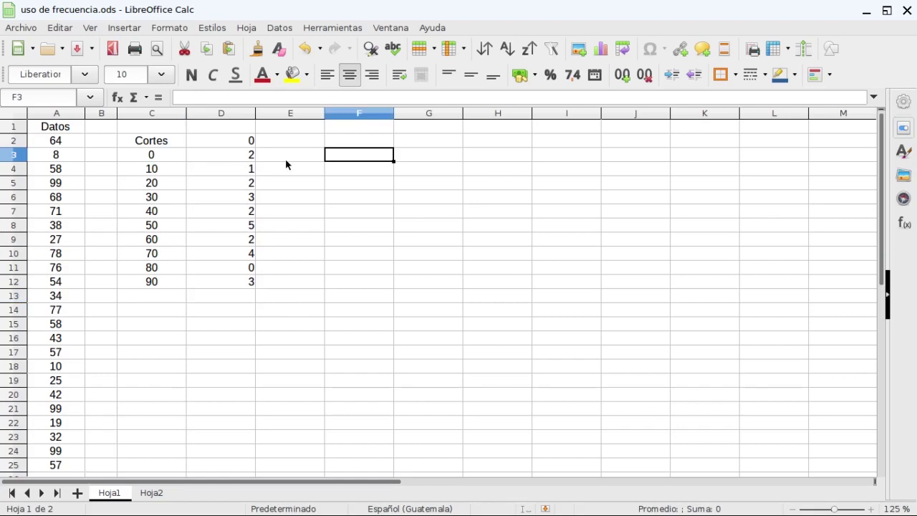
{"action": "type", "text": "0"}
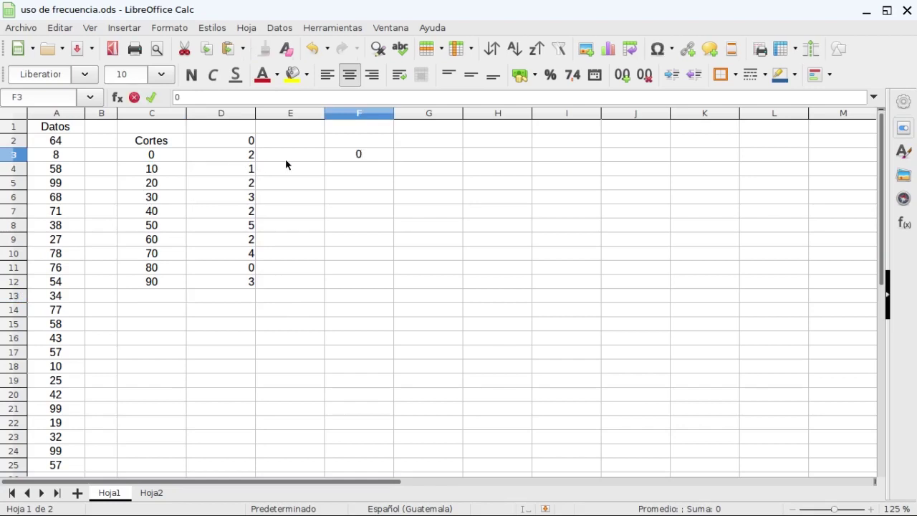
{"action": "type", "text": " - 9"}
{"action": "key", "text": "Return"}
{"action": "type", "text": "1"}
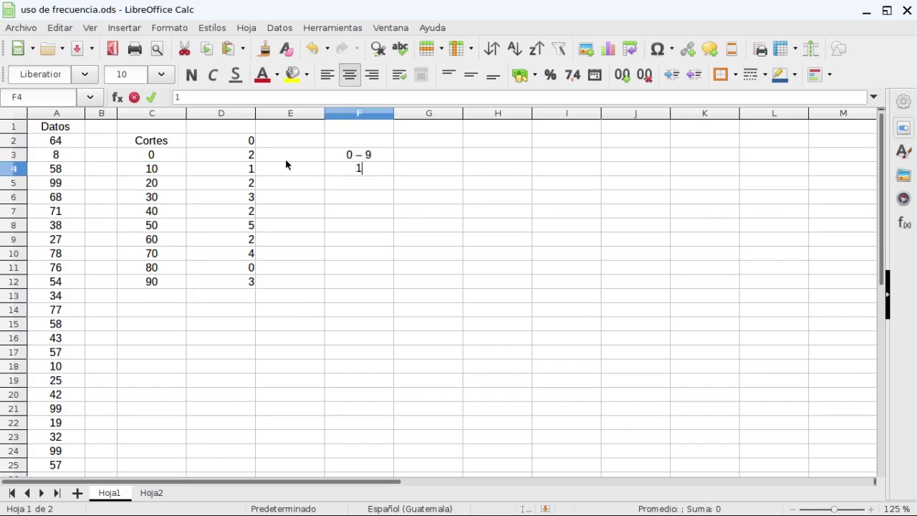
{"action": "type", "text": "0 - 19"}
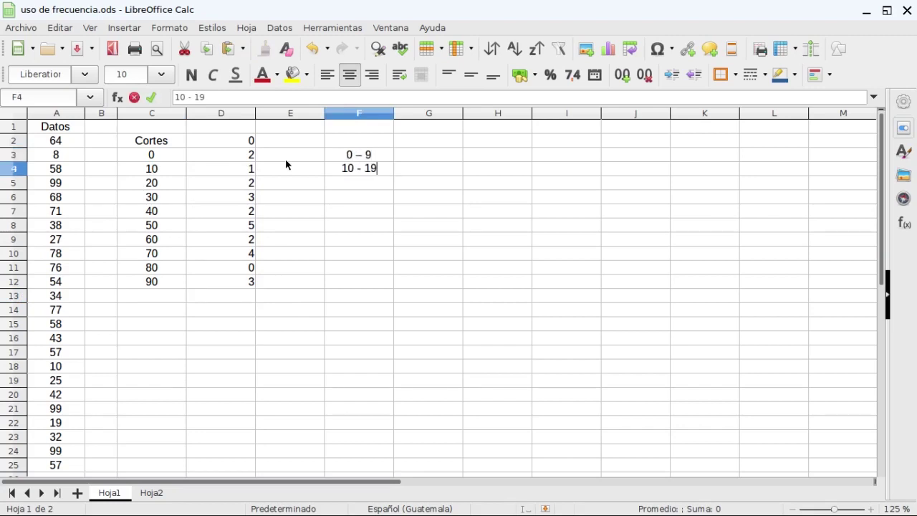
{"action": "key", "text": "Return"}
{"action": "type", "text": "20"}
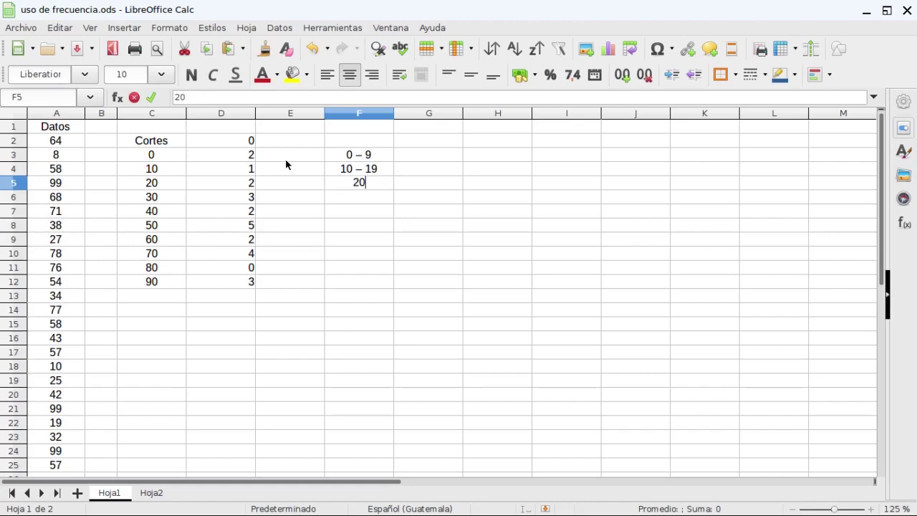
{"action": "type", "text": " - 29"}
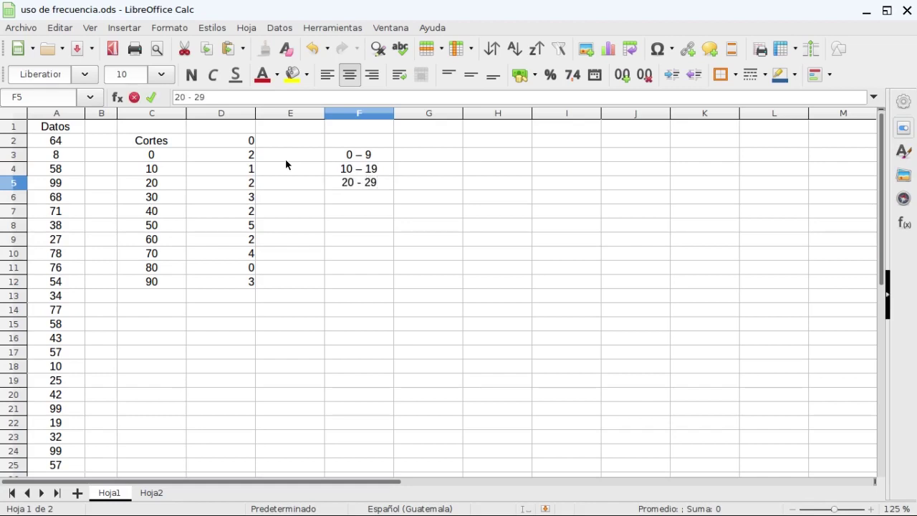
{"action": "key", "text": "Return"}
{"action": "left_click", "coordinate": [368, 281]}
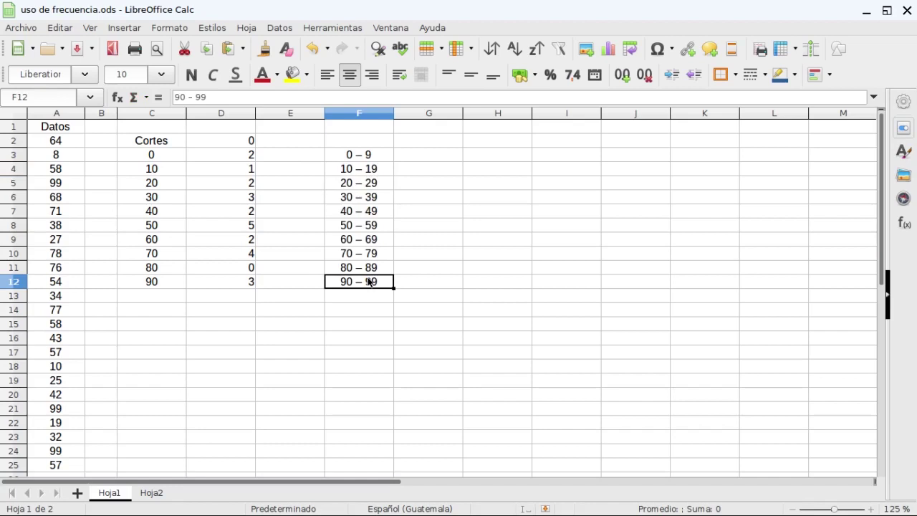
- Enter the column heading F in cell G2
{"action": "left_click", "coordinate": [422, 145]}
{"action": "type", "text": "F"}
{"action": "key", "text": "Return"}
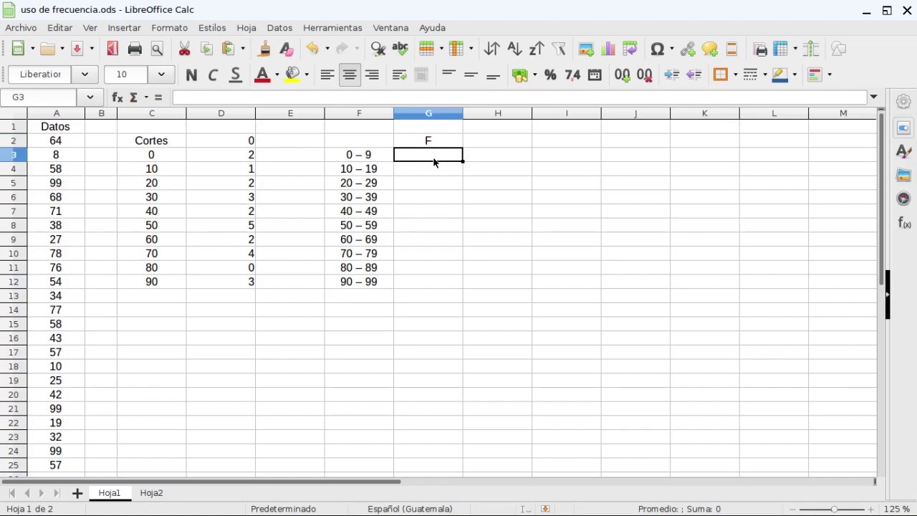
- Enter the formula =+D3 in cell G3 and fill it down to G12
{"action": "type", "text": "=+"}
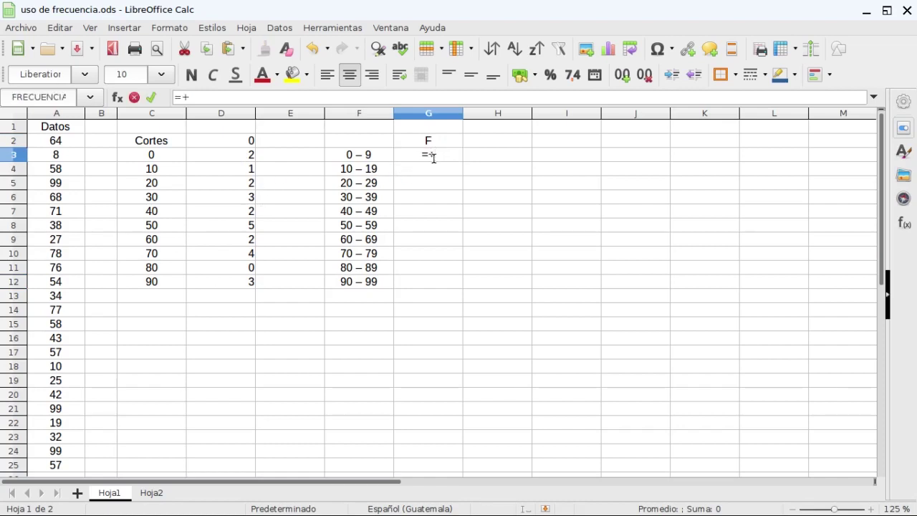
{"action": "left_click", "coordinate": [230, 155]}
{"action": "key", "text": "Return"}
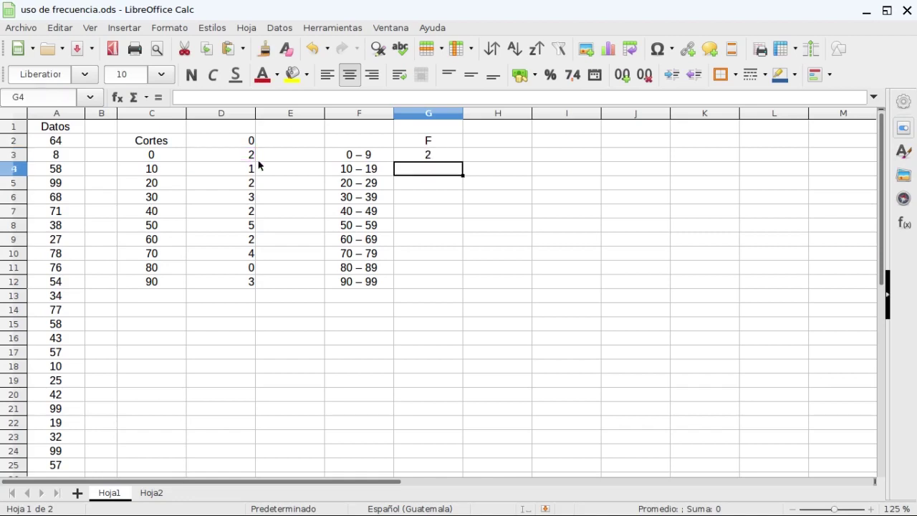
{"action": "left_click", "coordinate": [439, 155]}
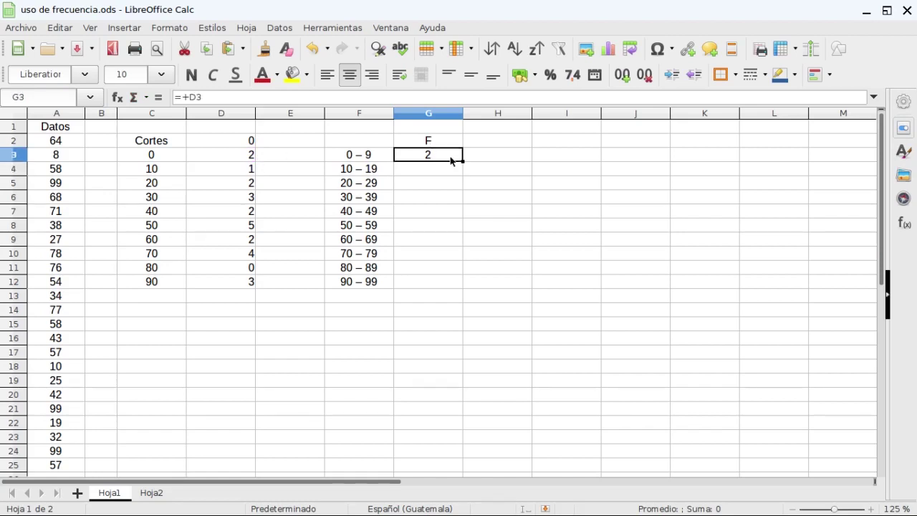
{"action": "left_click_drag", "start_coordinate": [463, 163], "coordinate": [461, 285]}
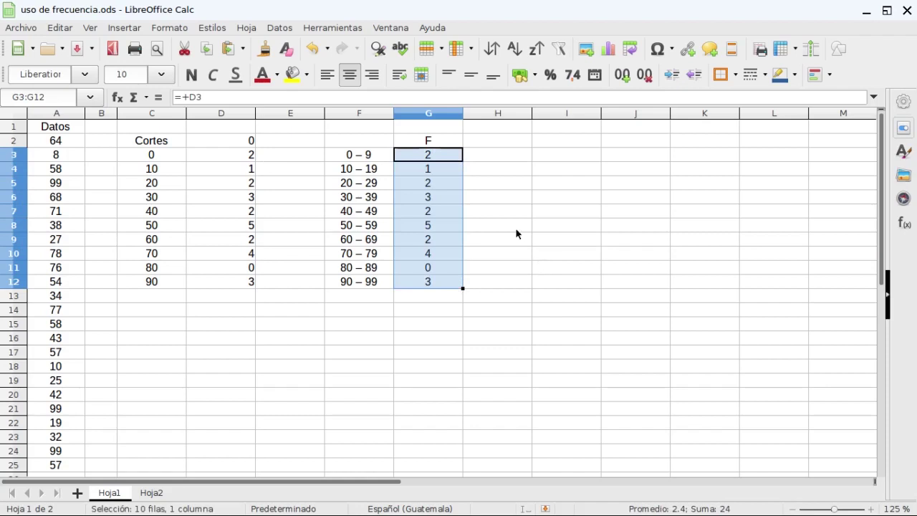
- Total the frequencies in cell G13 with the formula =SUMA(G3:G12)
{"action": "left_click", "coordinate": [516, 234]}
{"action": "left_click", "coordinate": [428, 298]}
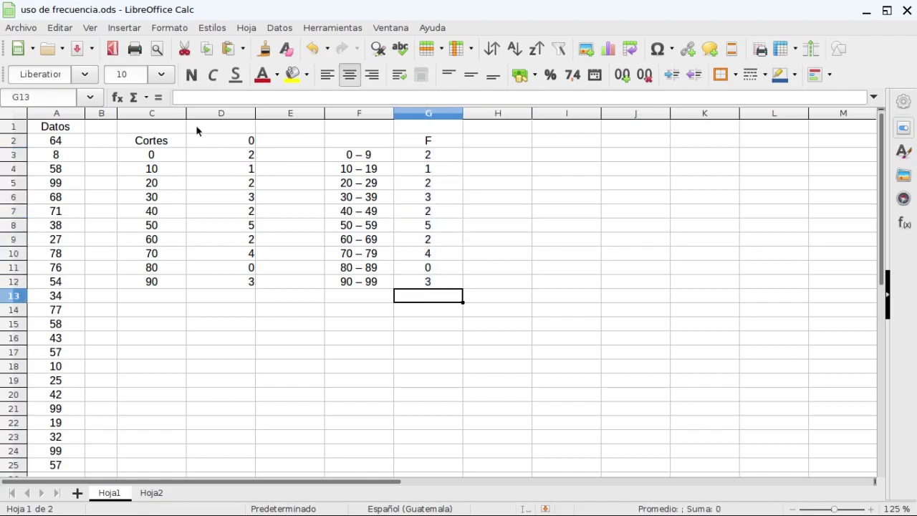
{"action": "left_click", "coordinate": [145, 98]}
{"action": "left_click", "coordinate": [159, 112]}
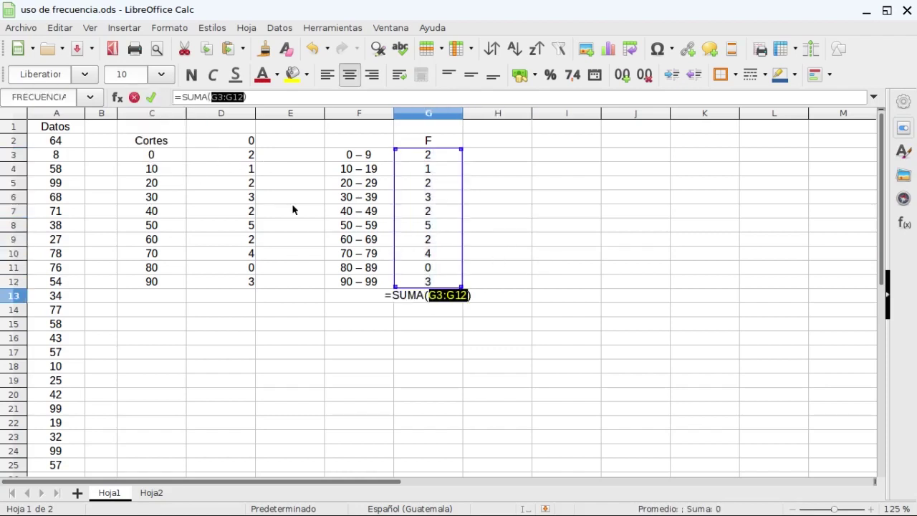
{"action": "key", "text": "Return"}
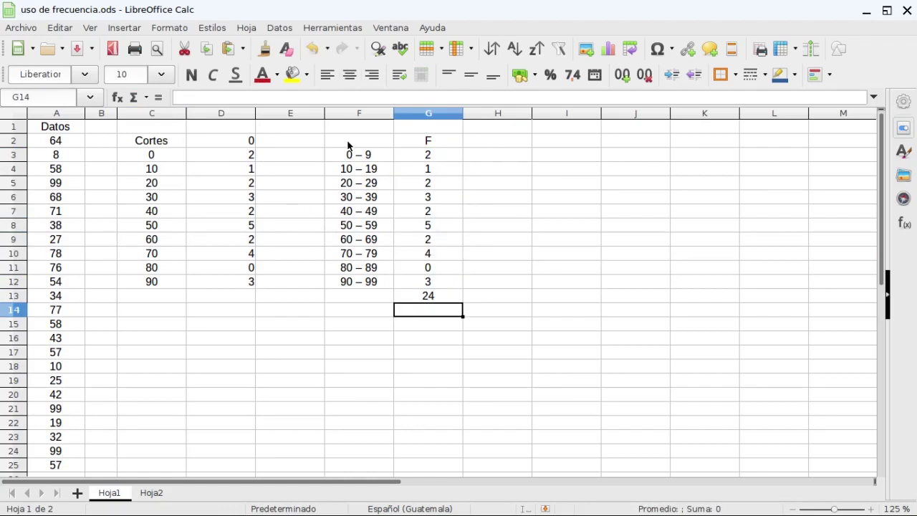
- Enter the heading Intervalo in cell F2
{"action": "left_click", "coordinate": [359, 146]}
{"action": "type", "text": "Int"}
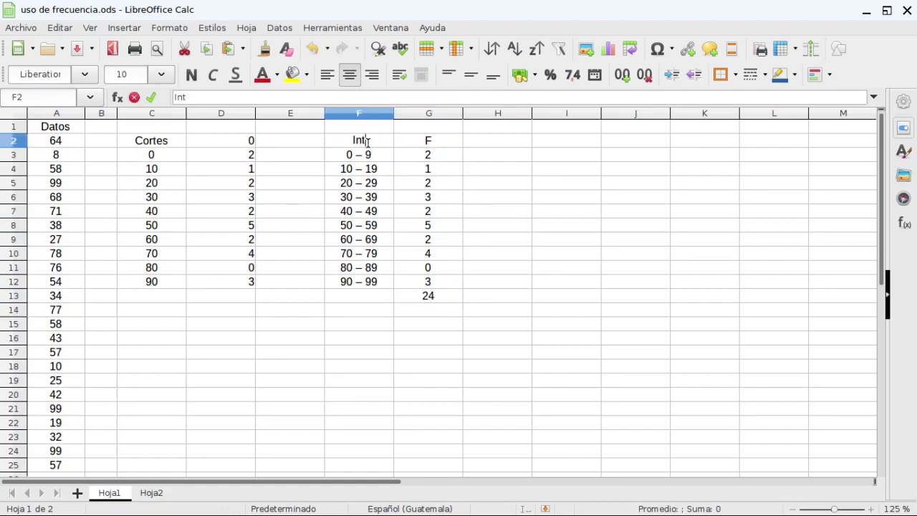
{"action": "type", "text": "ervalo"}
{"action": "left_click", "coordinate": [501, 154]}
- Add top and bottom borders to the header cells F2:G2 and apply borders to the total row F13:G13
{"action": "left_click_drag", "start_coordinate": [358, 140], "coordinate": [429, 143]}
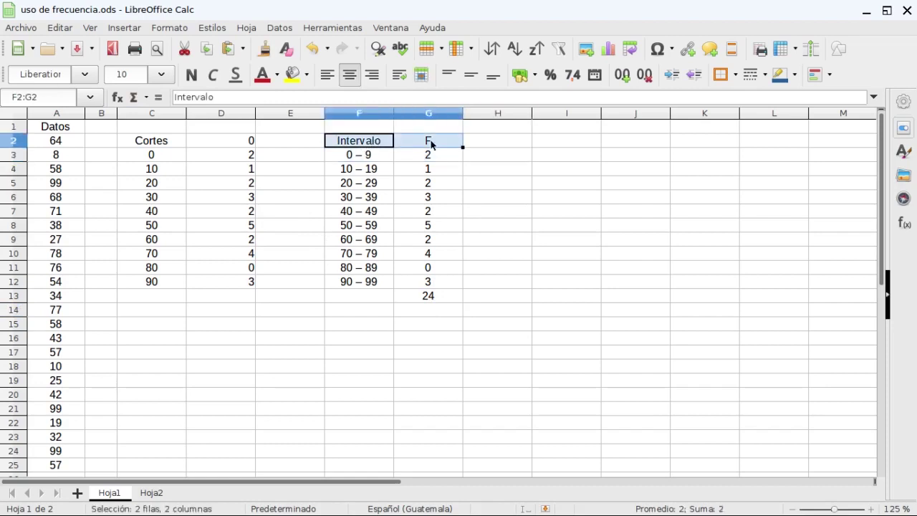
{"action": "left_click", "coordinate": [735, 75]}
{"action": "left_click", "coordinate": [757, 127]}
{"action": "left_click_drag", "start_coordinate": [368, 296], "coordinate": [421, 306]}
{"action": "left_click", "coordinate": [421, 306]}
{"action": "left_click_drag", "start_coordinate": [364, 292], "coordinate": [423, 296]}
{"action": "left_click", "coordinate": [735, 74]}
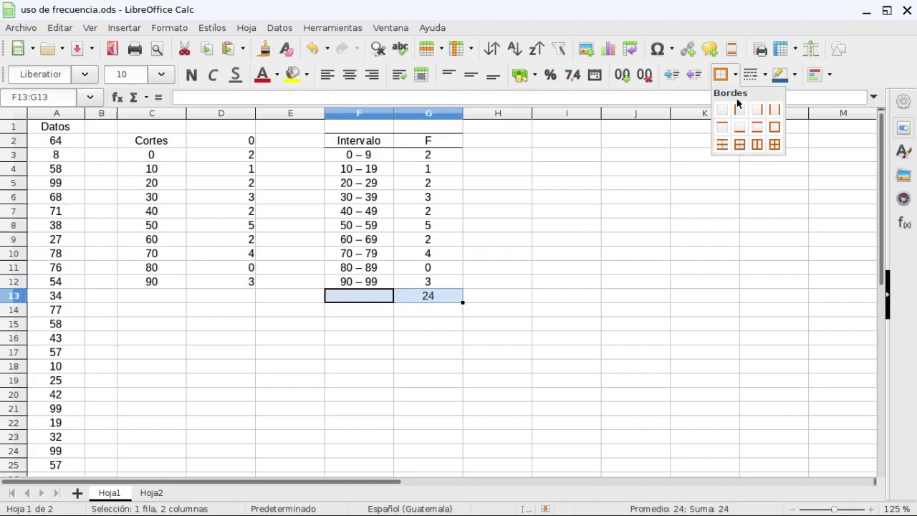
{"action": "left_click", "coordinate": [757, 142]}
{"action": "left_click", "coordinate": [593, 240]}
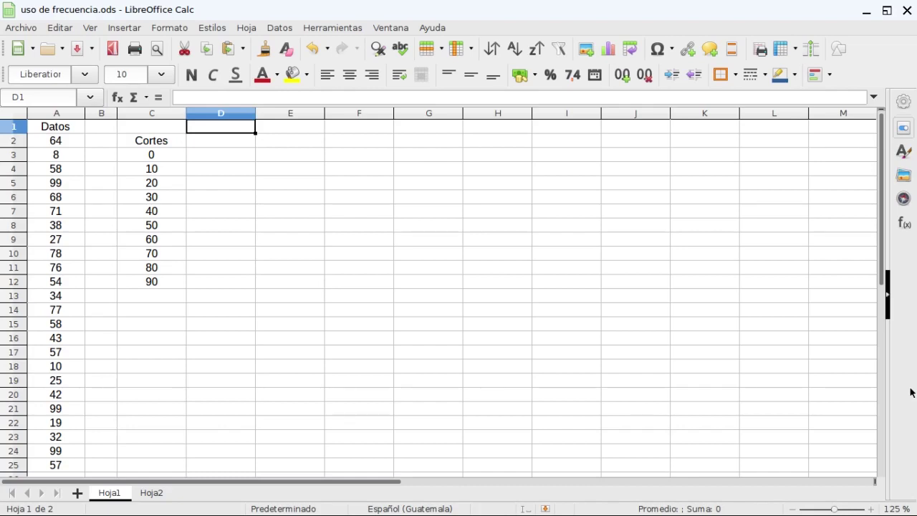
{"action": "key", "text": "Down"}
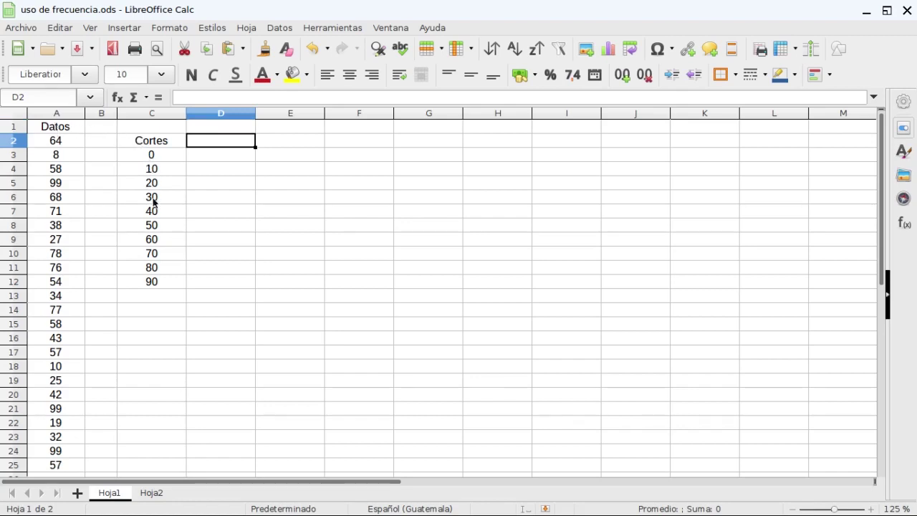
{"action": "left_click", "coordinate": [163, 154]}
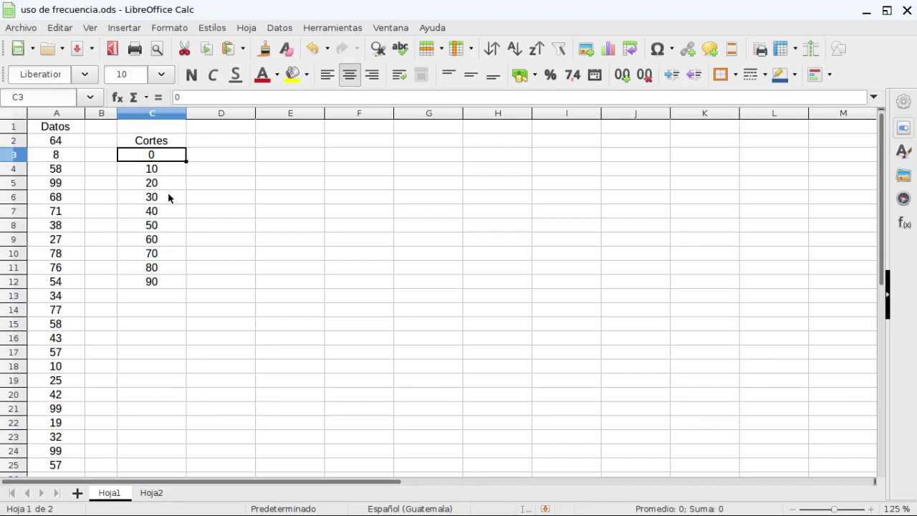
- Enter =FRECUENCIA(A2:A25,C3:C12) as an array formula starting in cell D2
{"action": "left_click", "coordinate": [212, 144]}
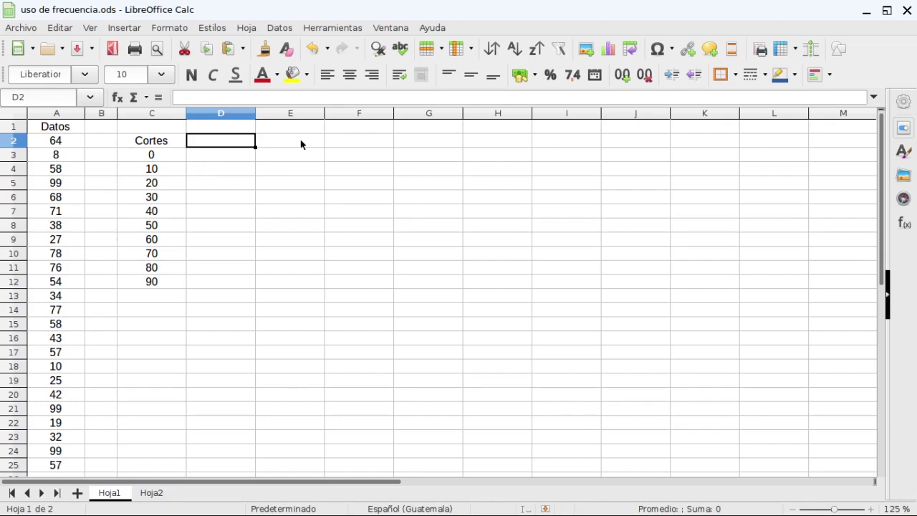
{"action": "type", "text": "=frecuencia("}
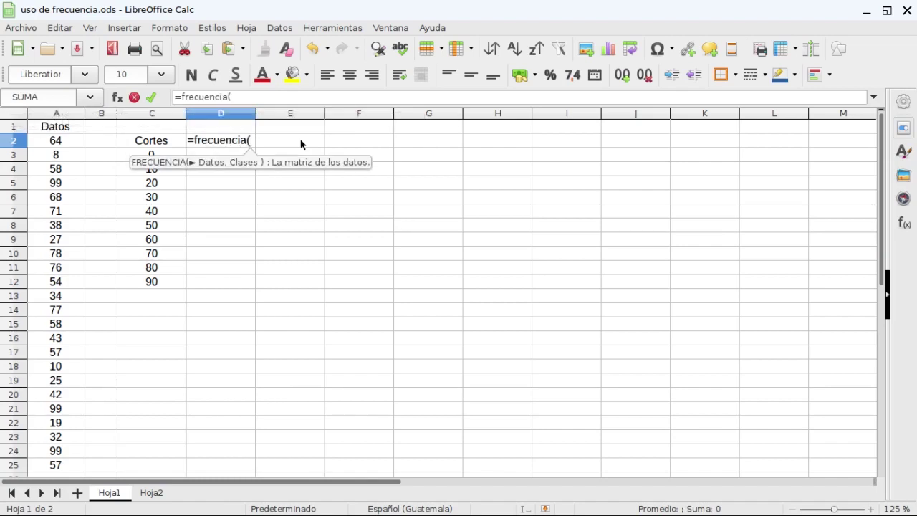
{"action": "left_click_drag", "start_coordinate": [69, 141], "coordinate": [77, 459]}
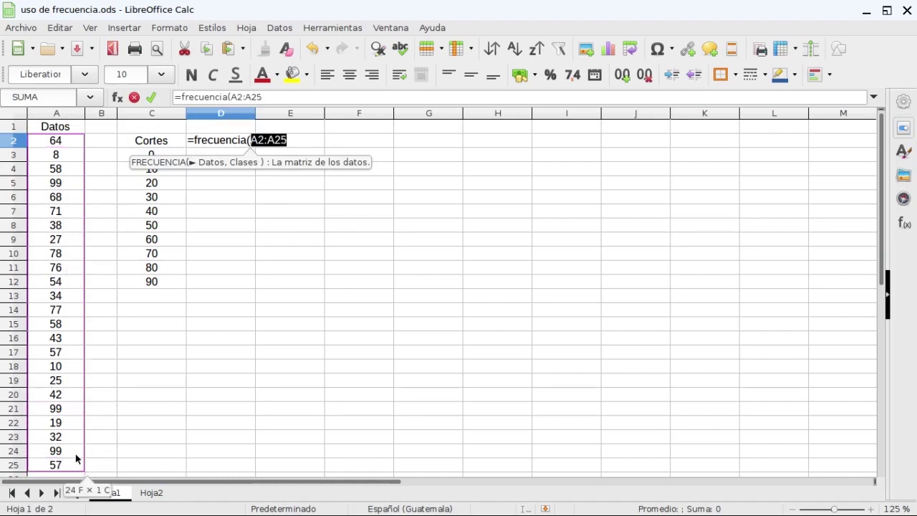
{"action": "type", "text": ","}
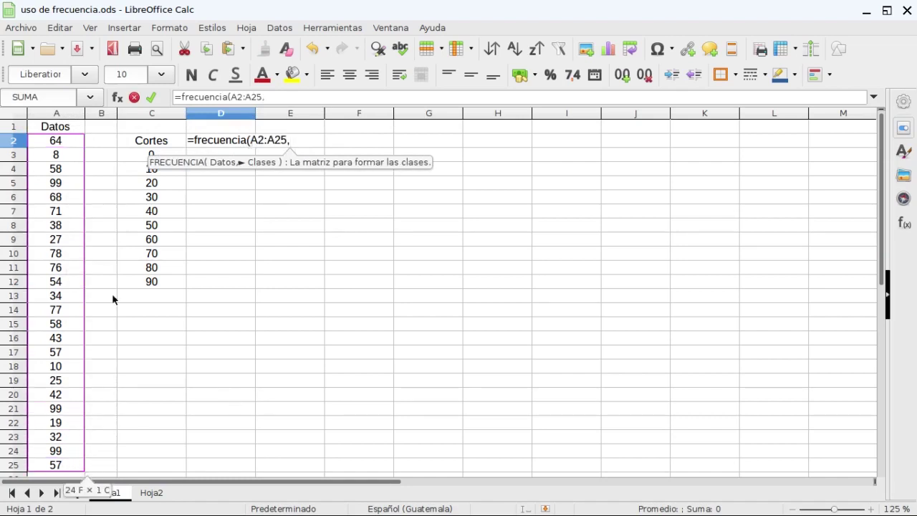
{"action": "left_click_drag", "start_coordinate": [145, 152], "coordinate": [148, 284]}
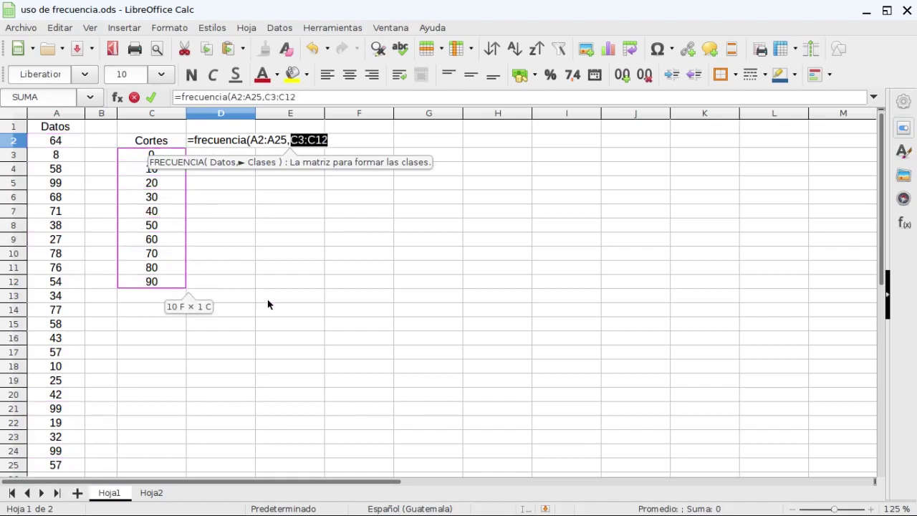
{"action": "type", "text": ")"}
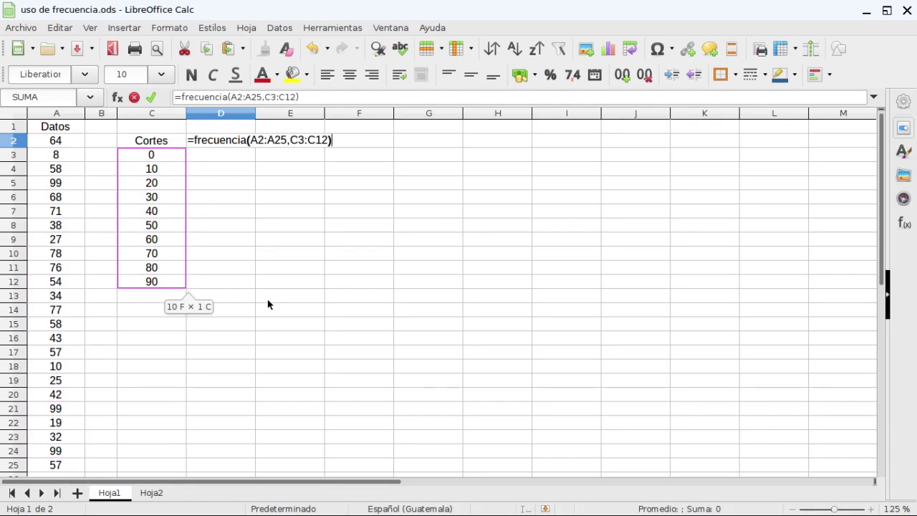
{"action": "key", "text": "ctrl+shift+Return"}
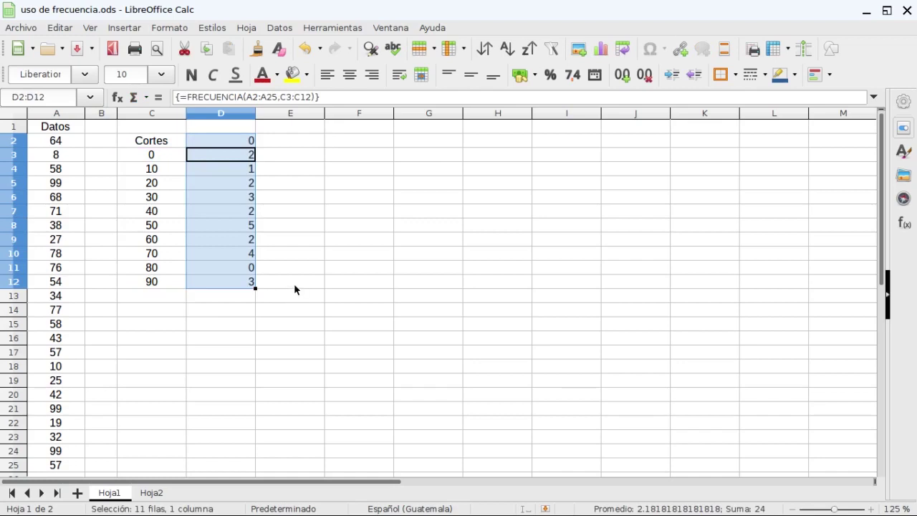
{"action": "left_click", "coordinate": [295, 285]}
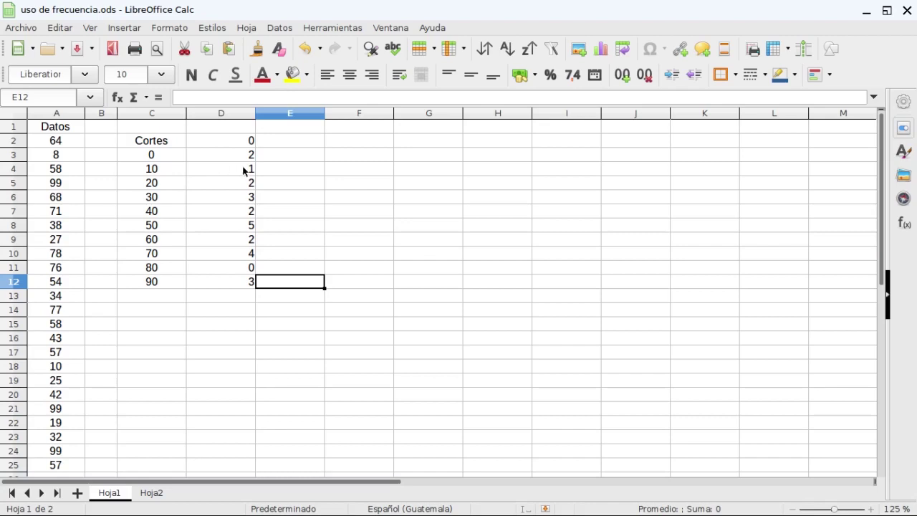
- Enter the interval labels in cells F3 to F12 in steps of ten, from 0 - 9 and 10- 19 up to 90 - 99
{"action": "left_click", "coordinate": [336, 154]}
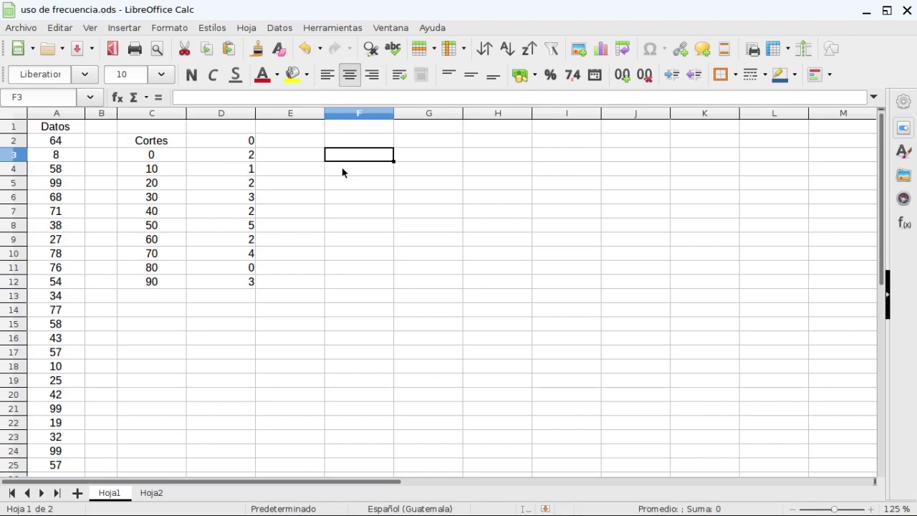
{"action": "type", "text": "1"}
{"action": "key", "text": "BackSpace"}
{"action": "type", "text": "0 - 9"}
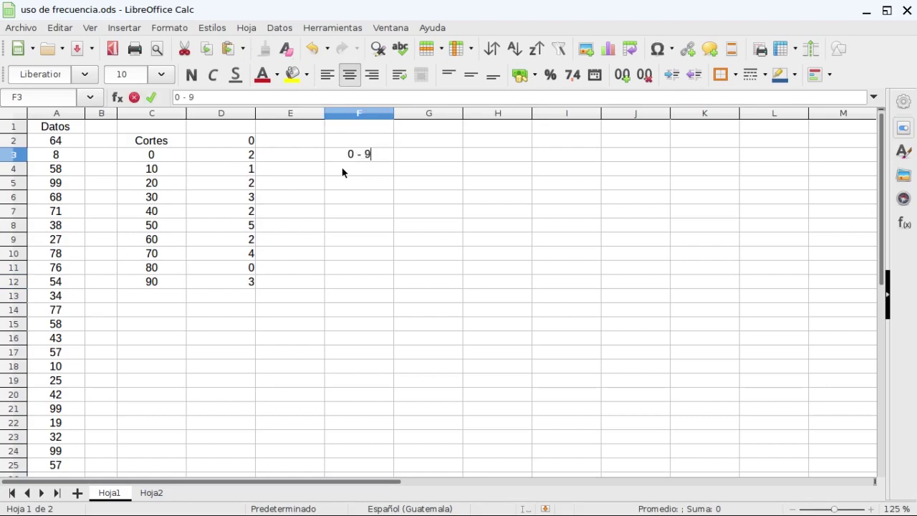
{"action": "key", "text": "Return"}
{"action": "type", "text": "10- 19"}
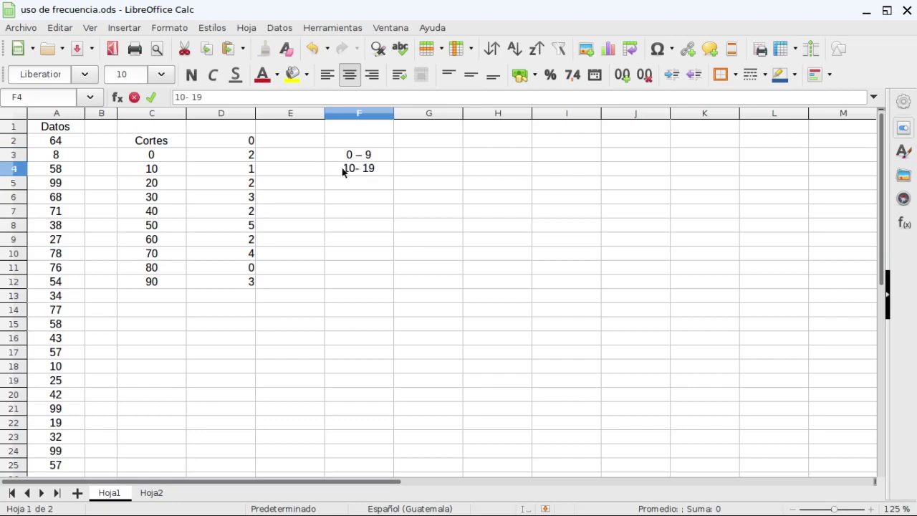
{"action": "key", "text": "Return"}
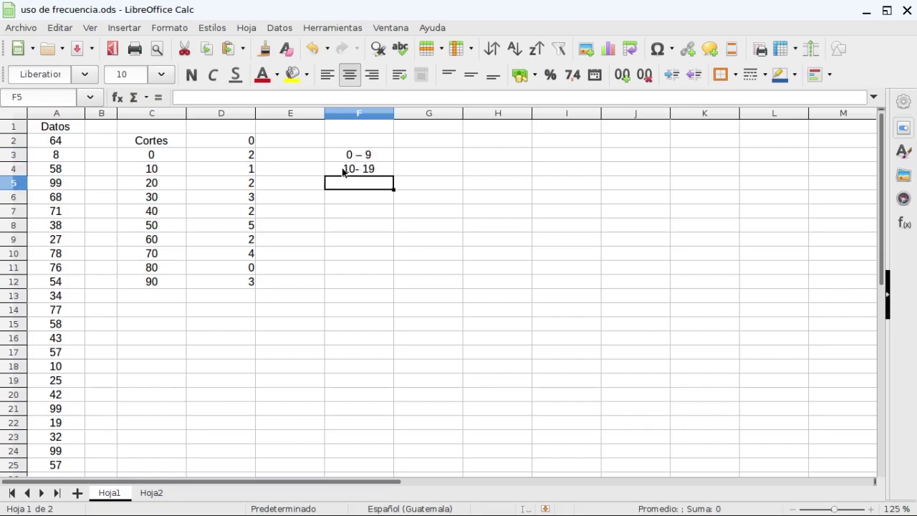
{"action": "type", "text": "20 - 29"}
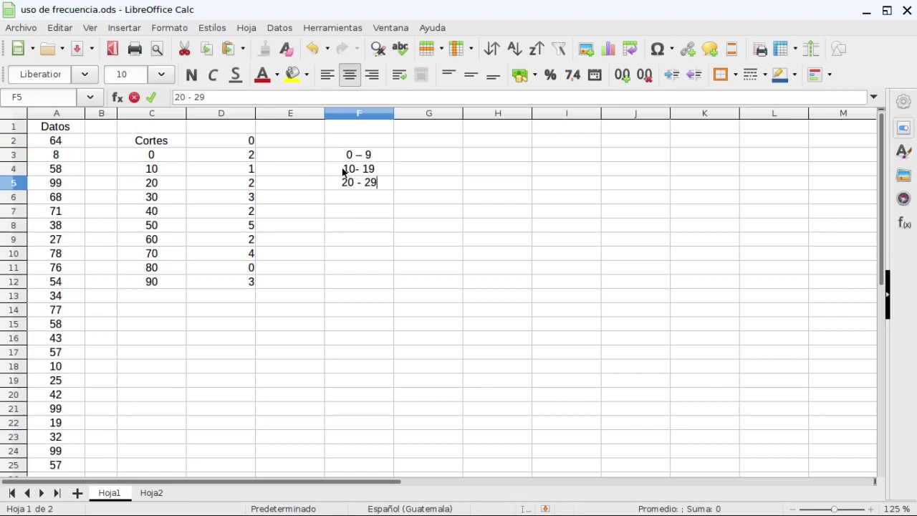
{"action": "key", "text": "Return"}
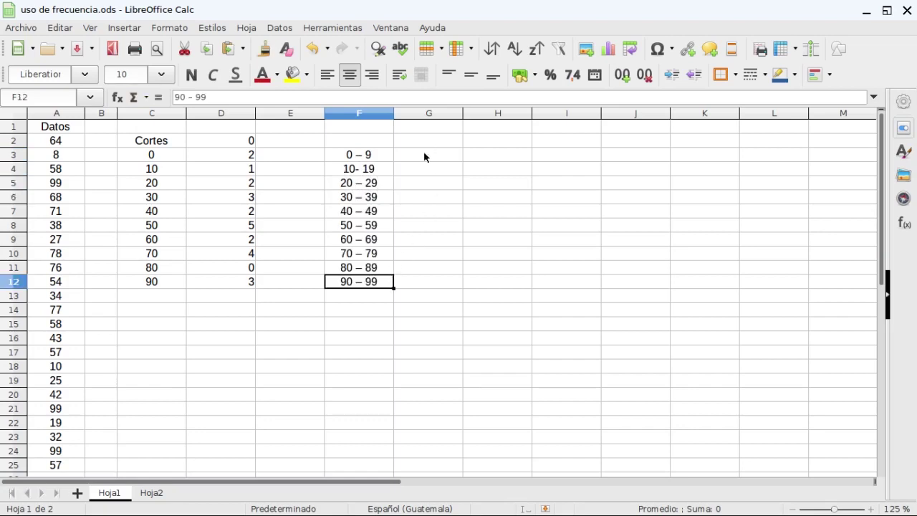
- Enter the formula =+D3 in cell G3 and fill it down to G12
{"action": "left_click", "coordinate": [424, 155]}
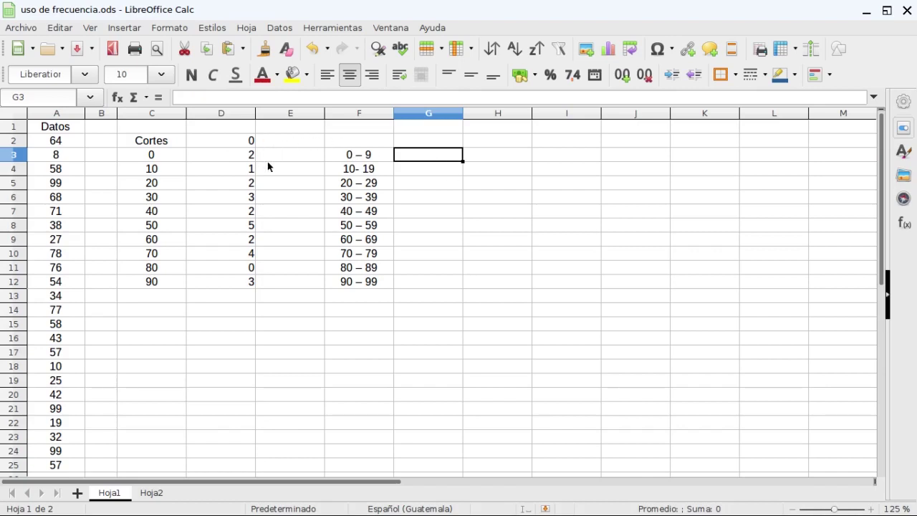
{"action": "type", "text": "=+"}
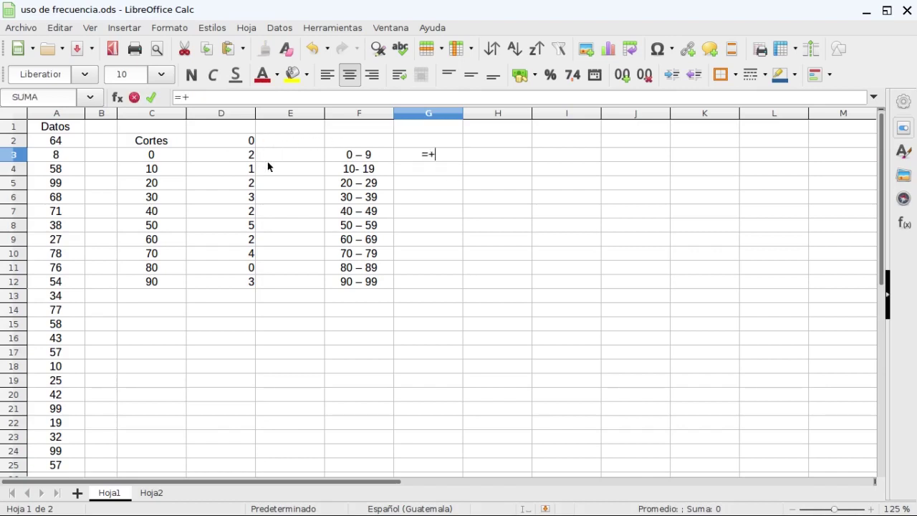
{"action": "left_click", "coordinate": [235, 155]}
{"action": "key", "text": "Return"}
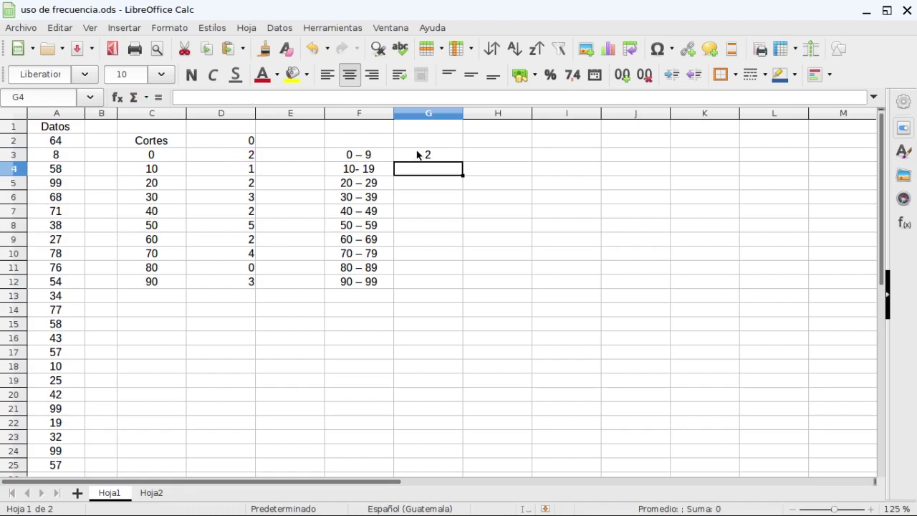
{"action": "left_click", "coordinate": [419, 155]}
{"action": "left_click_drag", "start_coordinate": [462, 162], "coordinate": [452, 284]}
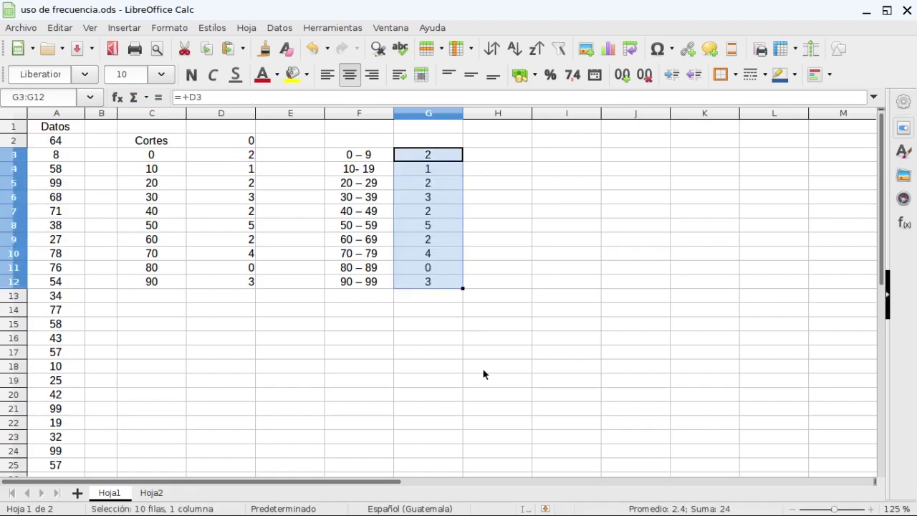
{"action": "left_click", "coordinate": [437, 299]}
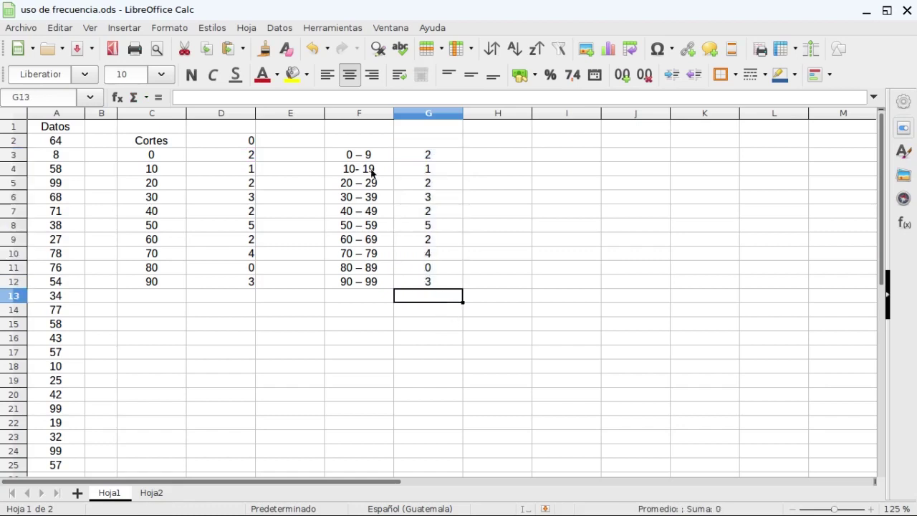
- Copy F3:G12 and paste it over itself as text, numbers and dates only, replacing the formulas with fixed values
{"action": "left_click_drag", "start_coordinate": [368, 155], "coordinate": [432, 290]}
{"action": "key", "text": "ctrl+c"}
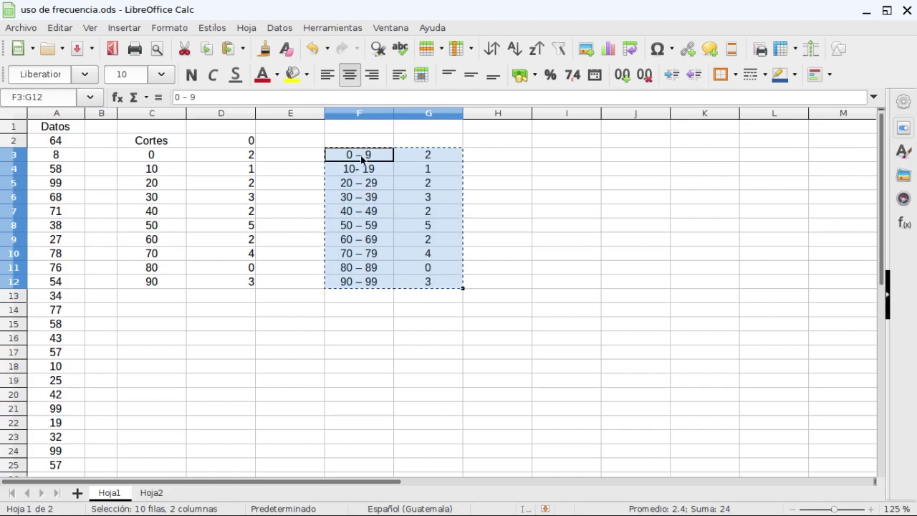
{"action": "key", "text": "ctrl+shift+v"}
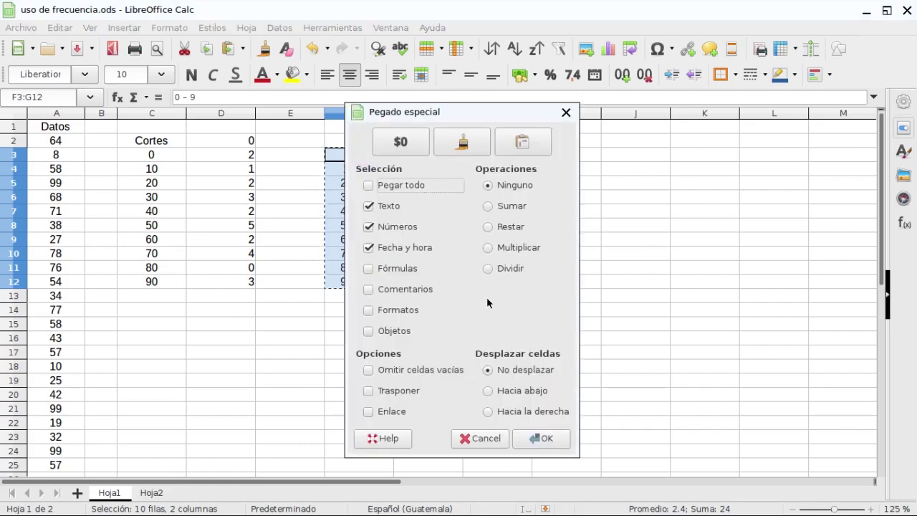
{"action": "left_click", "coordinate": [550, 437]}
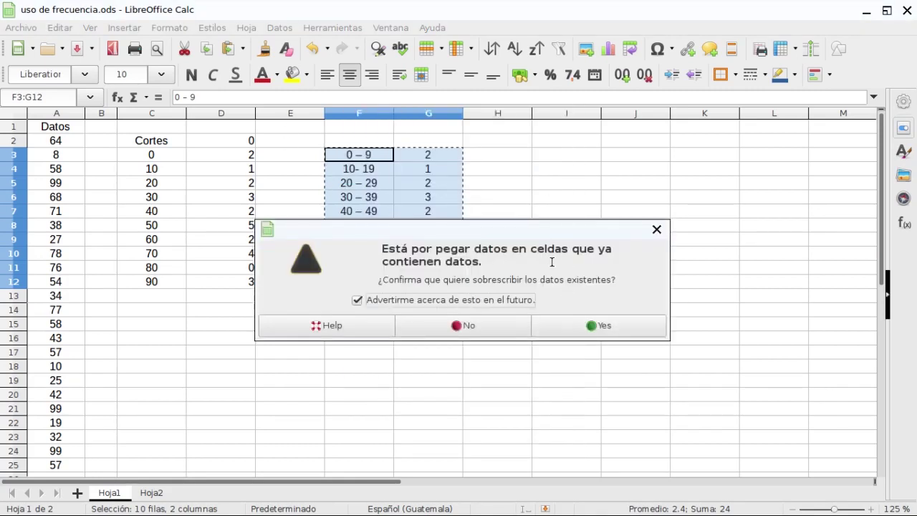
{"action": "left_click", "coordinate": [616, 331]}
{"action": "left_click", "coordinate": [567, 211]}
{"action": "left_click", "coordinate": [438, 156]}
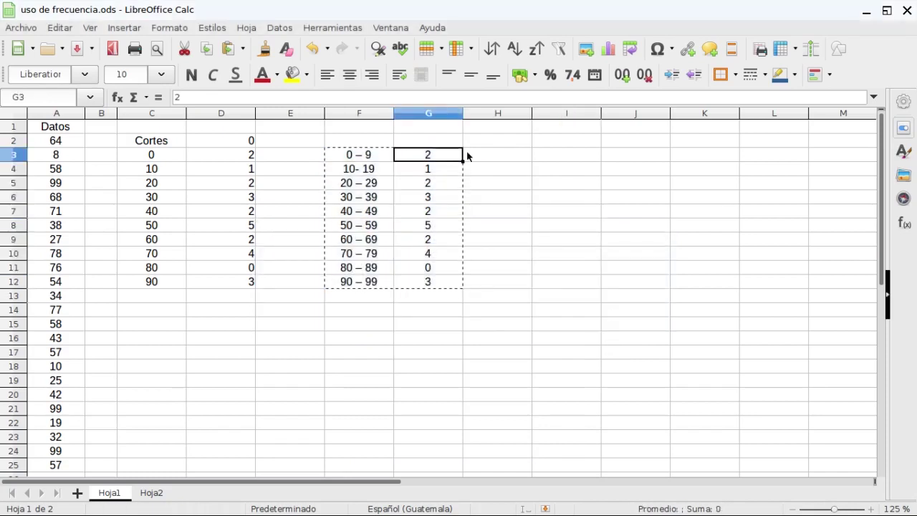
- Enter the heading F in cell G2 and the heading Intervalos in cell F2
{"action": "left_click", "coordinate": [437, 138]}
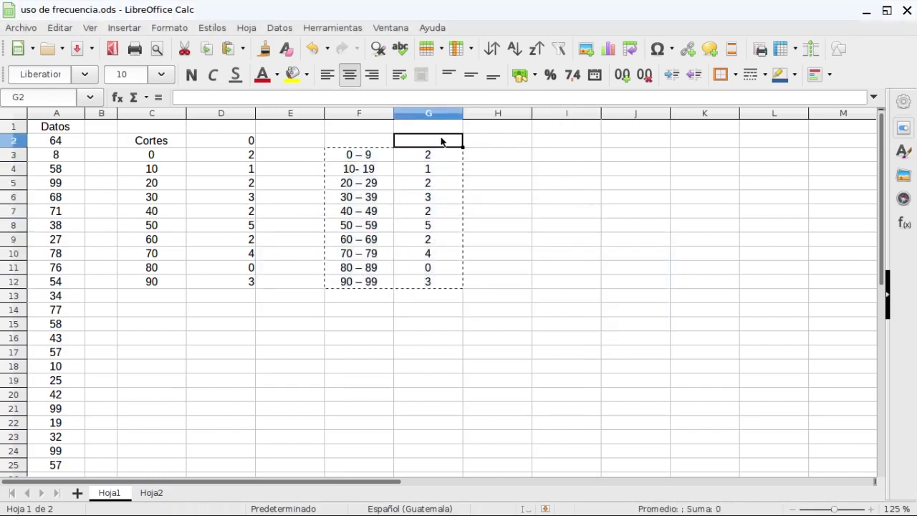
{"action": "key", "text": "Escape"}
{"action": "type", "text": "F"}
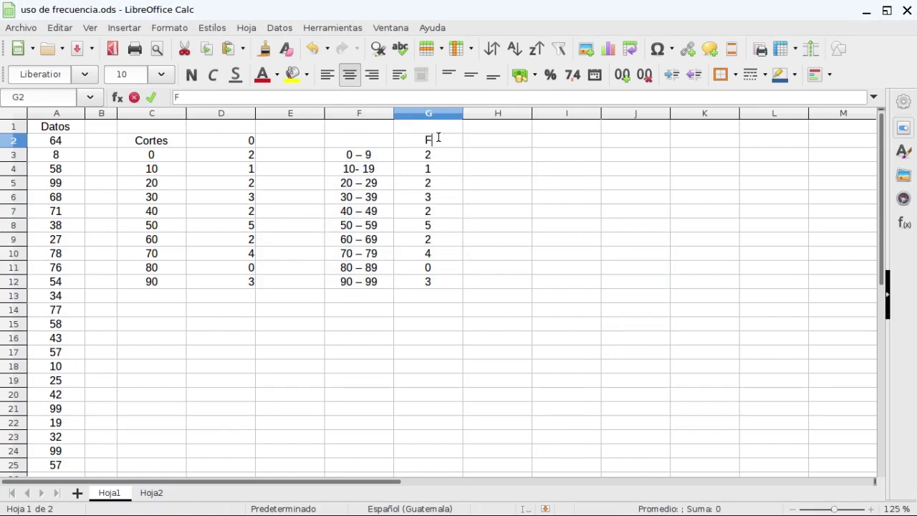
{"action": "key", "text": "Left"}
{"action": "type", "text": "In"}
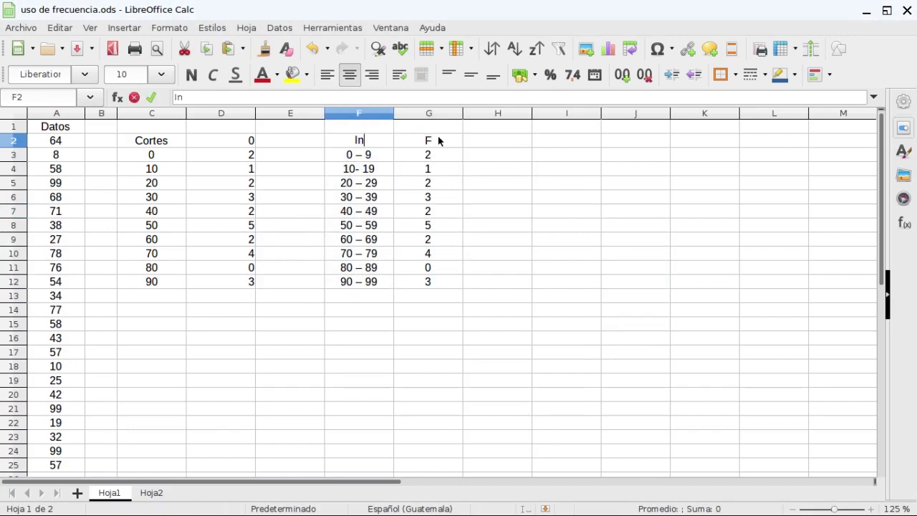
{"action": "type", "text": "tervalos"}
- Total the frequency column in cell G13 with the automatic sum
{"action": "left_click", "coordinate": [432, 294]}
{"action": "left_click", "coordinate": [138, 95]}
{"action": "left_click", "coordinate": [159, 114]}
{"action": "key", "text": "Return"}
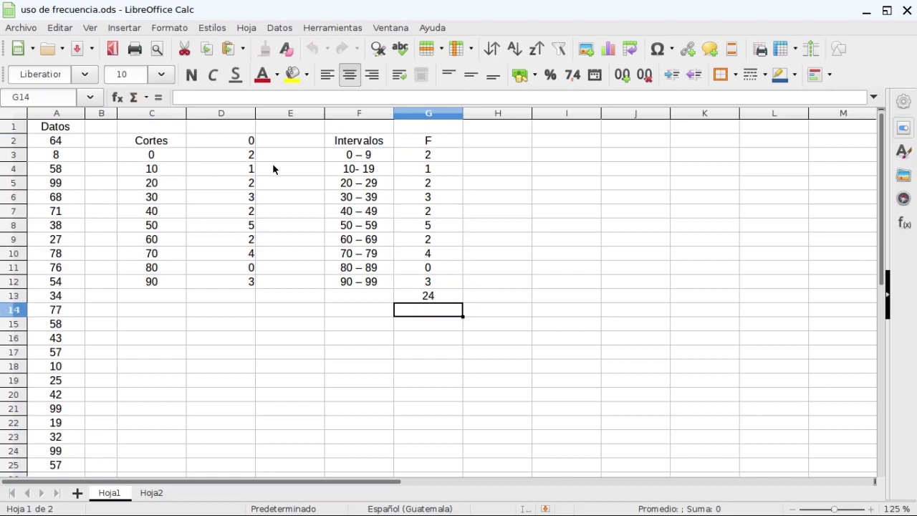
- Add top and bottom borders to the header cells F2:G2
{"action": "left_click", "coordinate": [352, 143]}
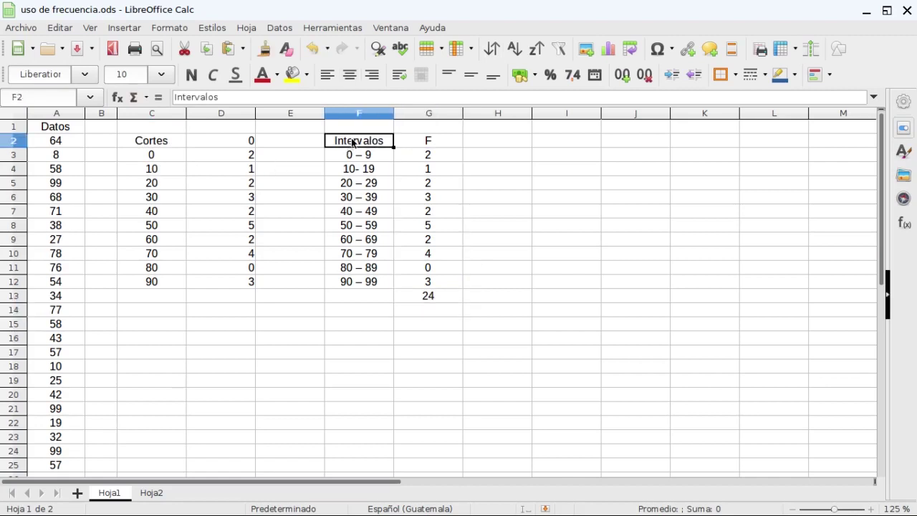
{"action": "left_click_drag", "start_coordinate": [352, 142], "coordinate": [421, 144]}
{"action": "left_click", "coordinate": [735, 75]}
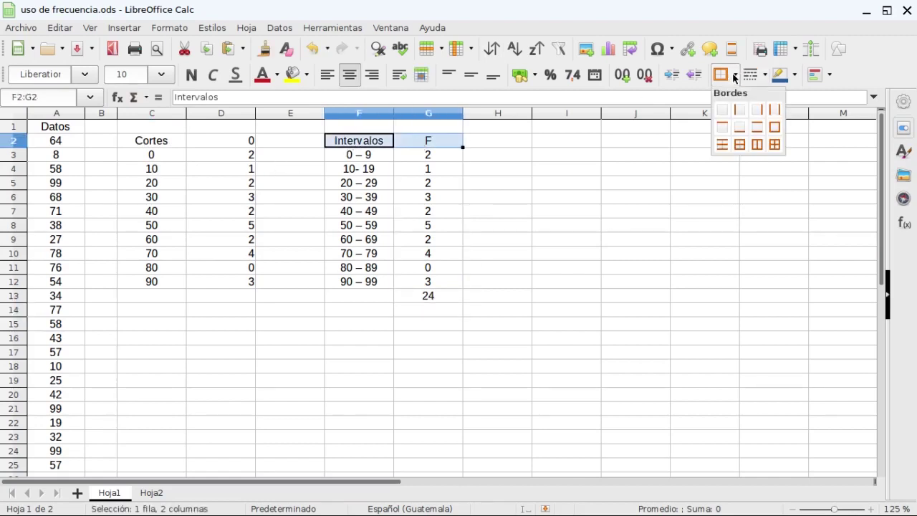
{"action": "left_click", "coordinate": [757, 127]}
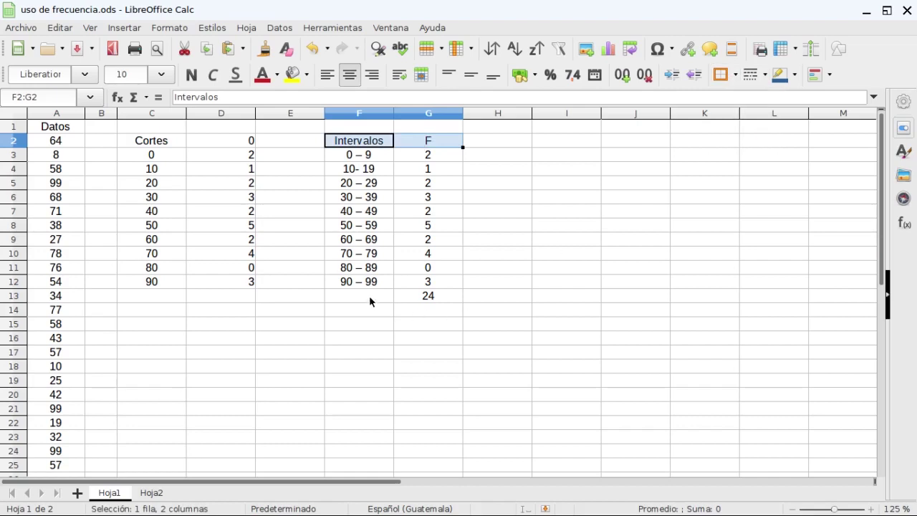
- Add top and bottom borders to the total row cells F13:G13
{"action": "left_click_drag", "start_coordinate": [369, 295], "coordinate": [419, 299]}
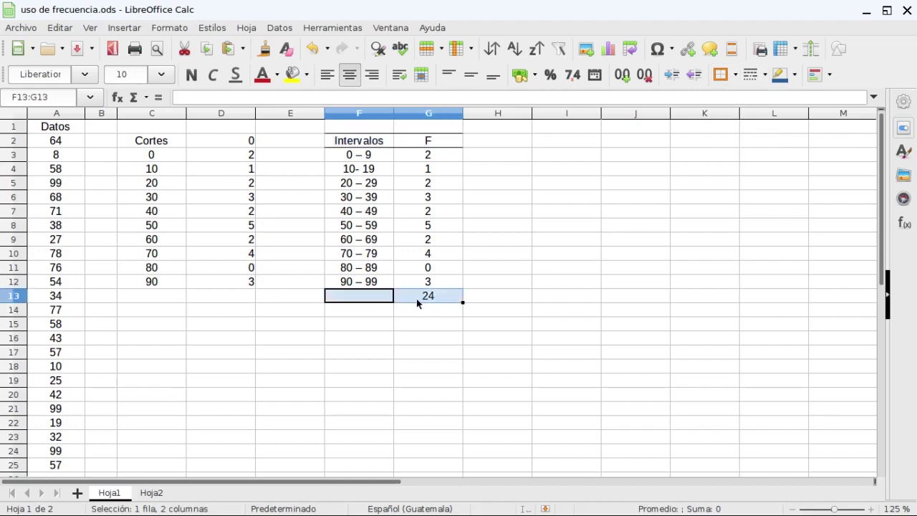
{"action": "left_click", "coordinate": [734, 76]}
{"action": "left_click", "coordinate": [757, 127]}
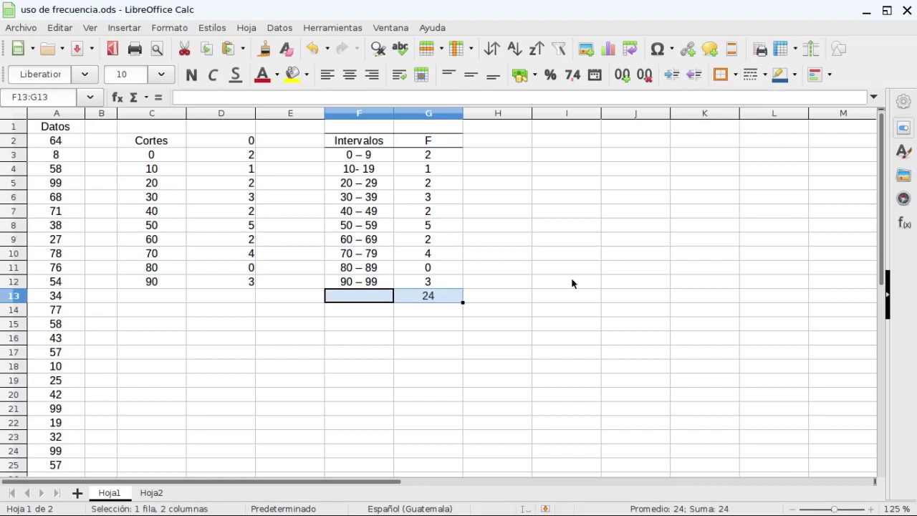
{"action": "left_click", "coordinate": [569, 295]}
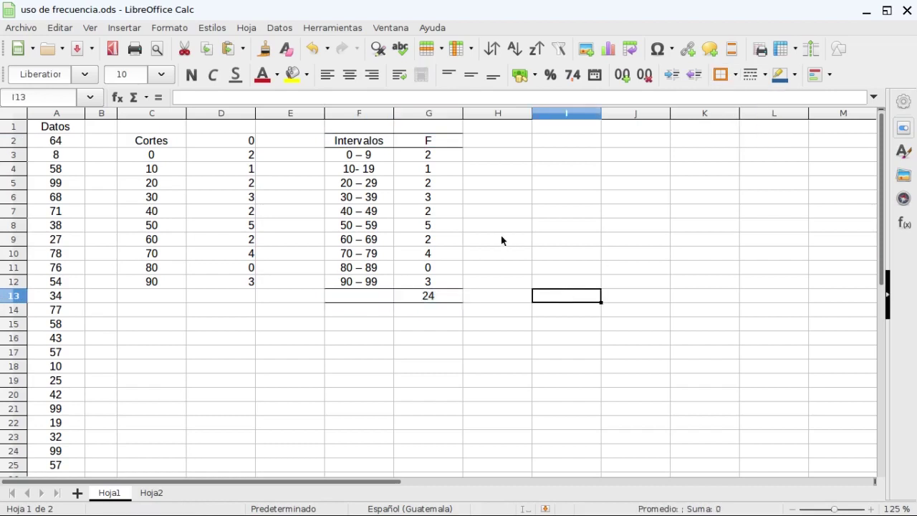